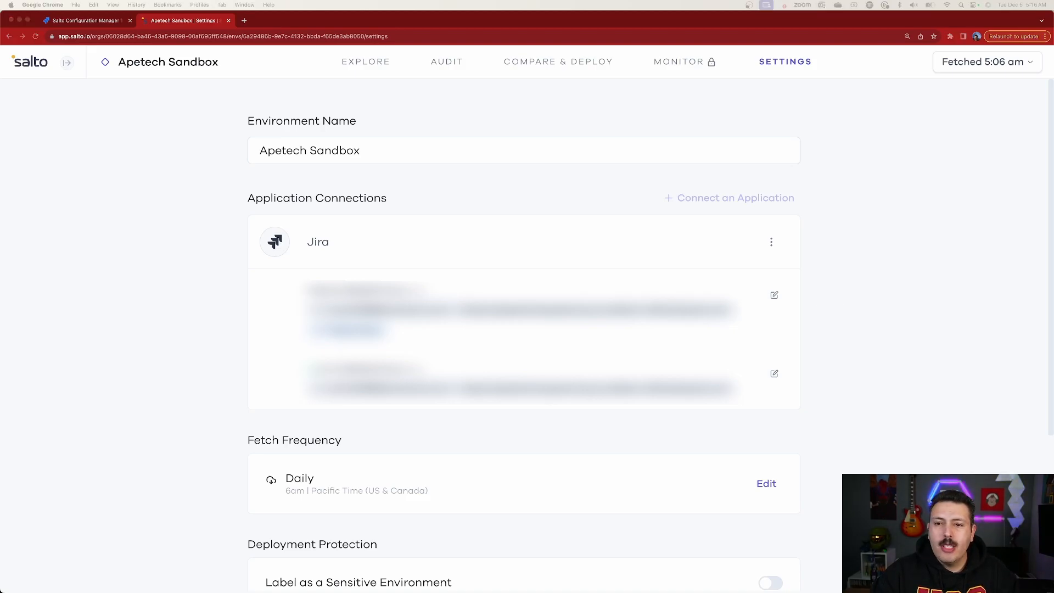
left_click_drag(1053, 352, 763, 83)
double_click(777, 83)
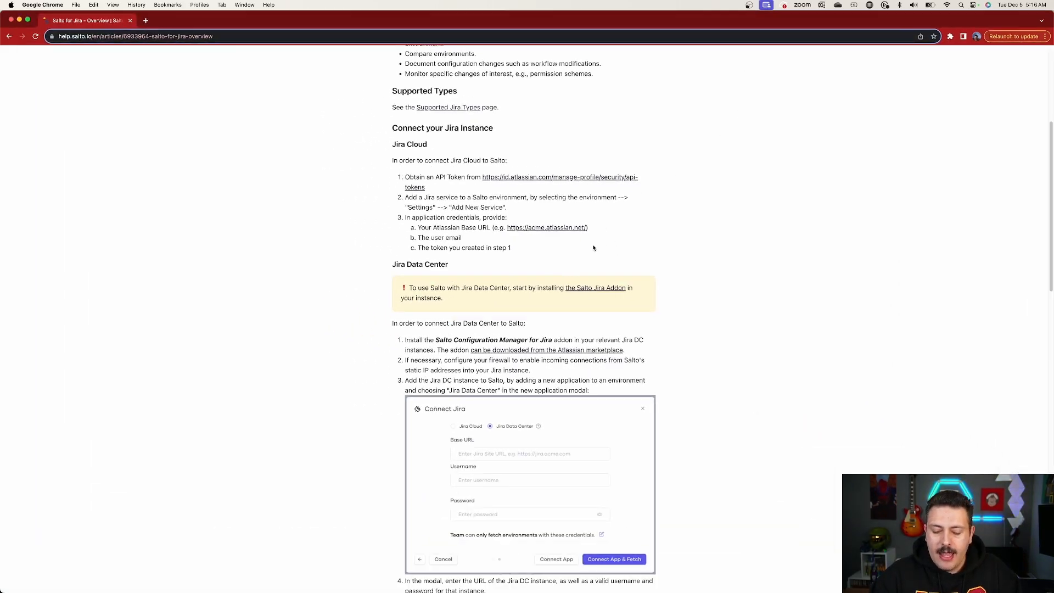
key("super+equal")
key("super+equal")
key("super+equal")
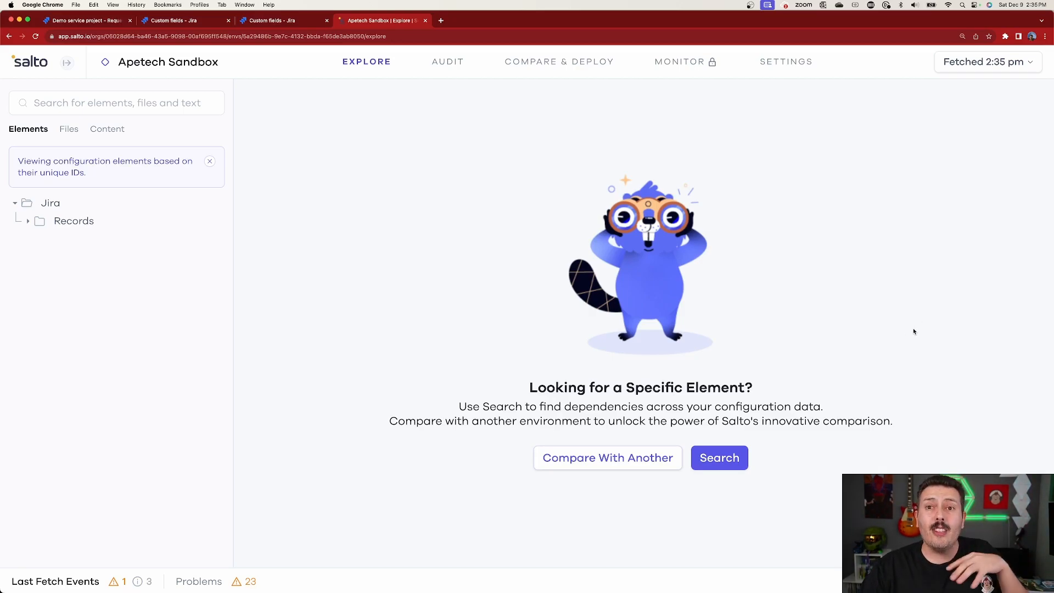
Expand the Jira Records in the Apetech Sandbox element tree, browse the configuration types and expand Project.
left_click(29, 222)
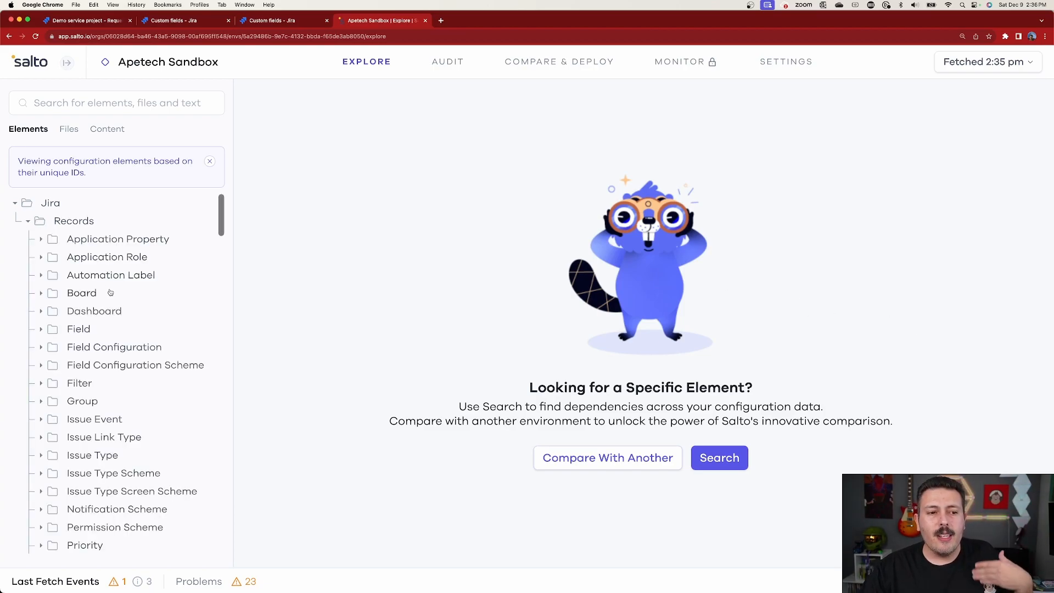
scroll(110, 283, "down", 5)
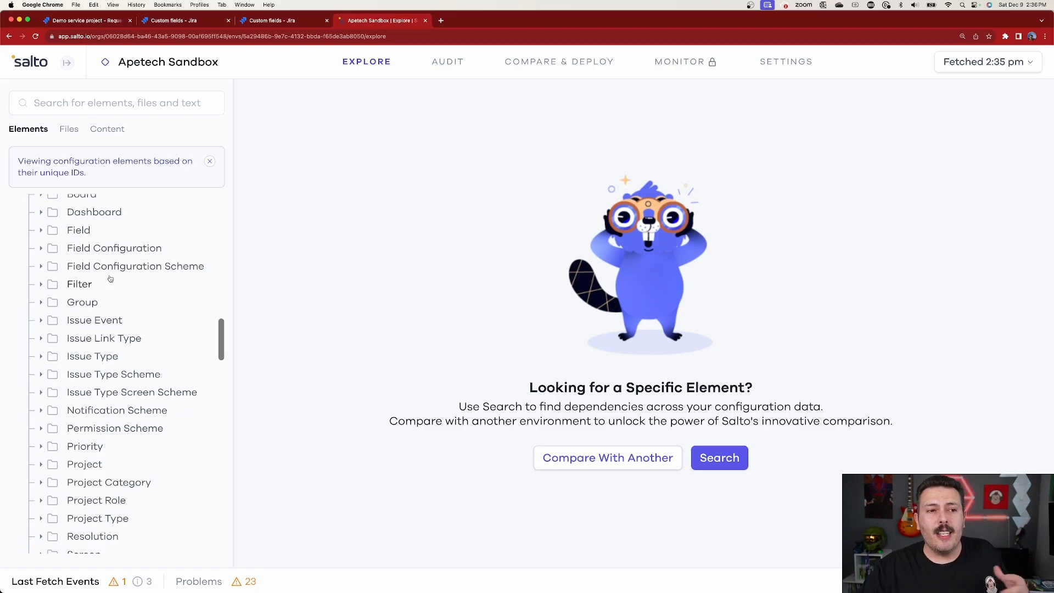
scroll(120, 298, "down", 5)
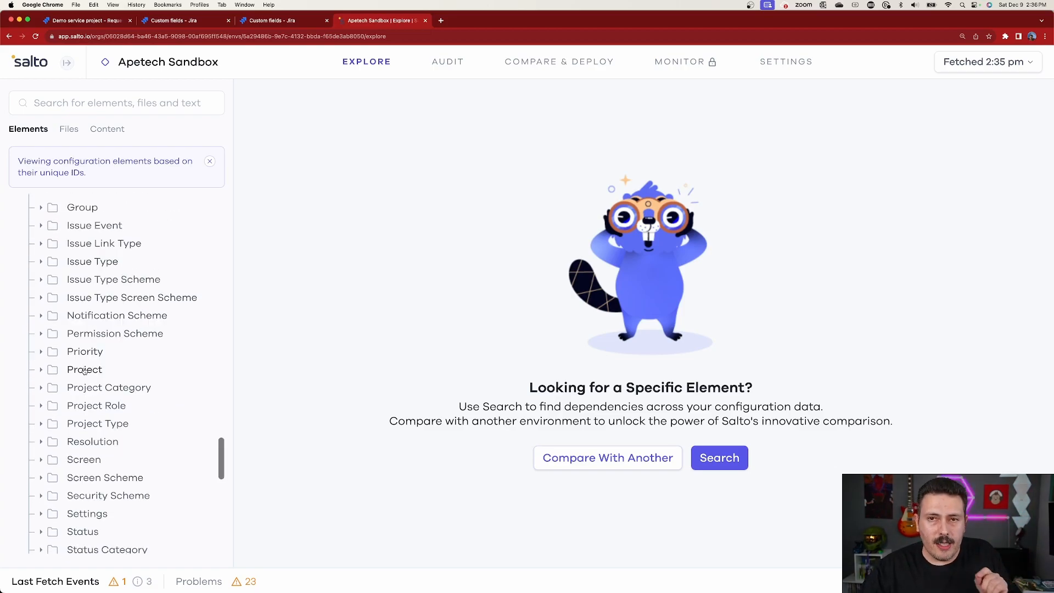
left_click(41, 370)
scroll(98, 375, "down", 10)
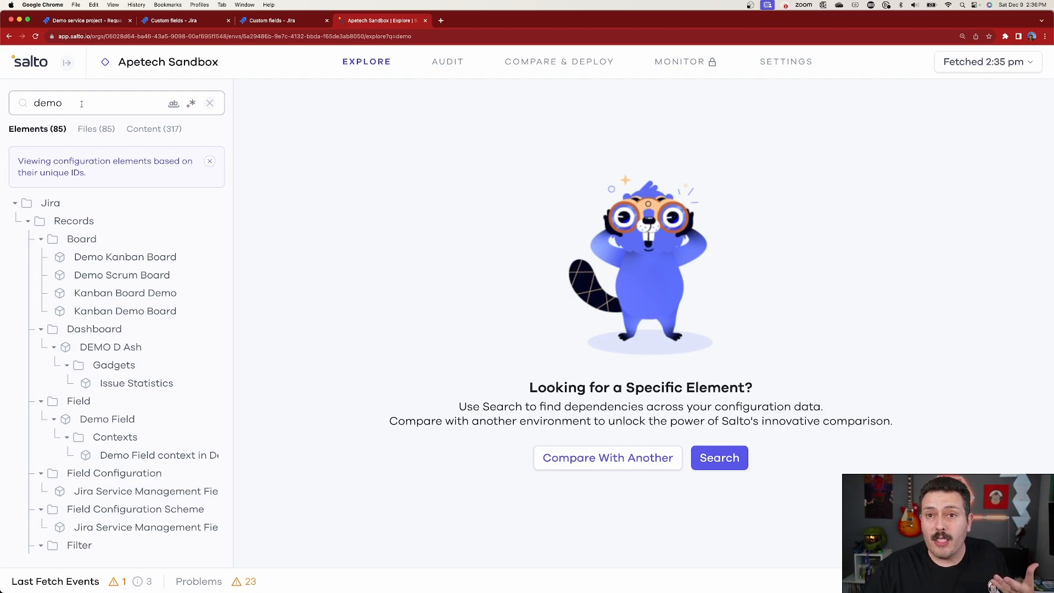
Open Demo Service Project from the elements matching "demo" and review its values and dependencies.
scroll(116, 295, "down", 5)
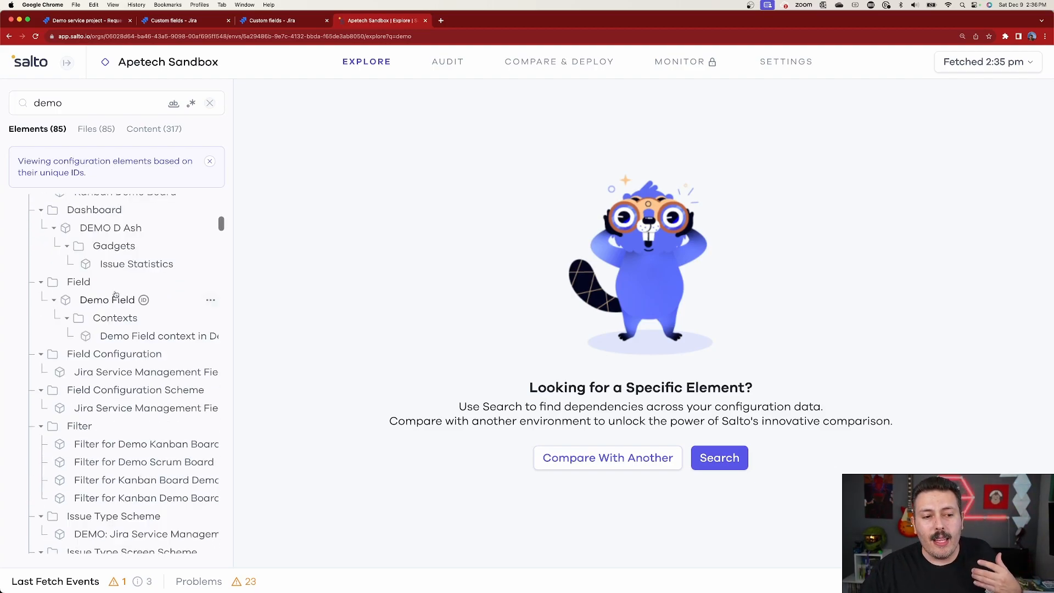
scroll(115, 295, "down", 4)
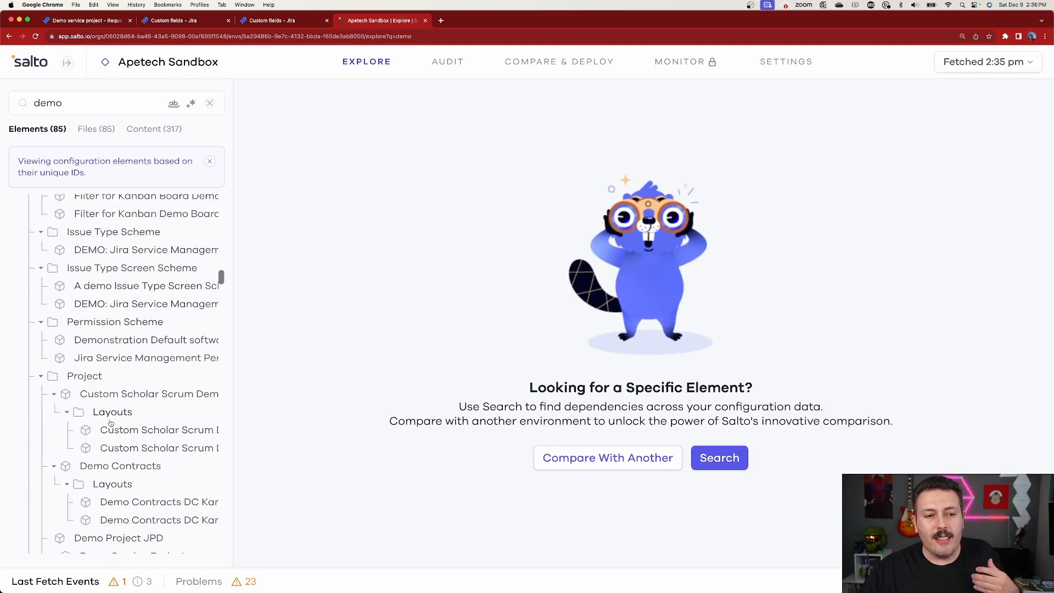
scroll(95, 397, "down", 3)
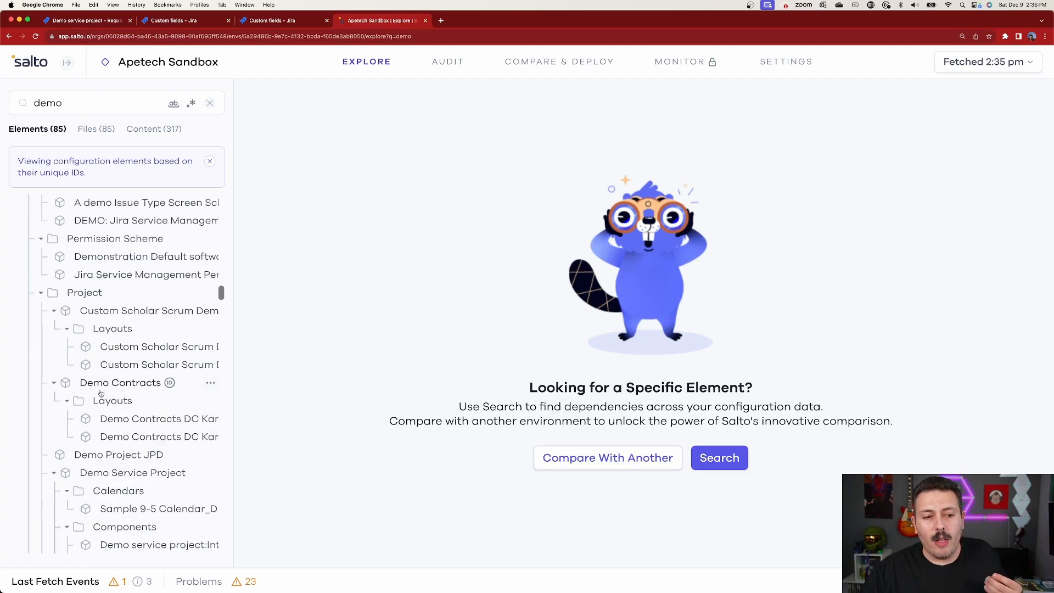
scroll(101, 443, "down", 1)
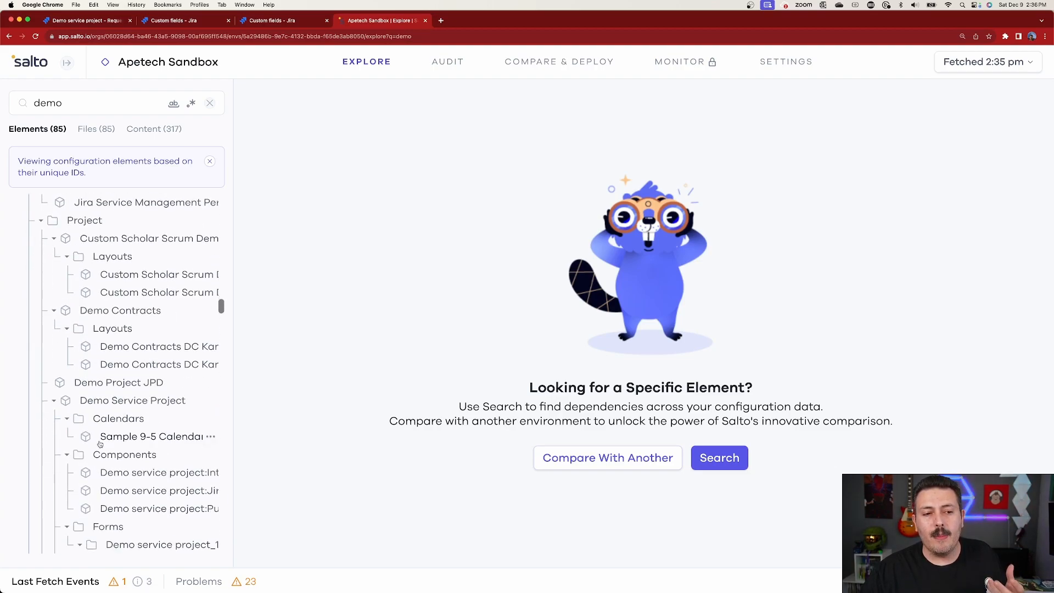
left_click(111, 406)
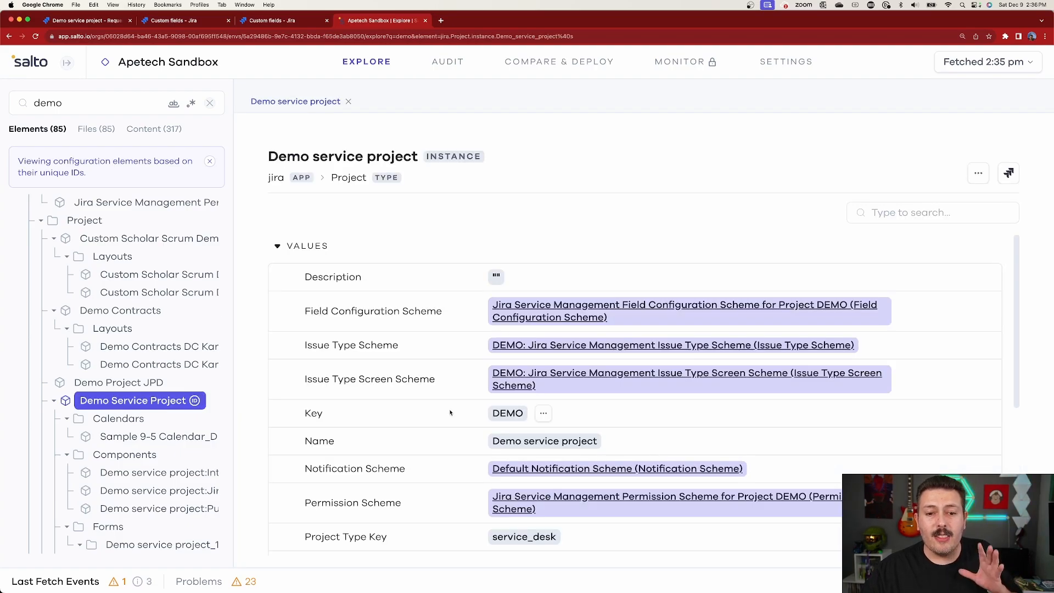
scroll(497, 419, "down", 5)
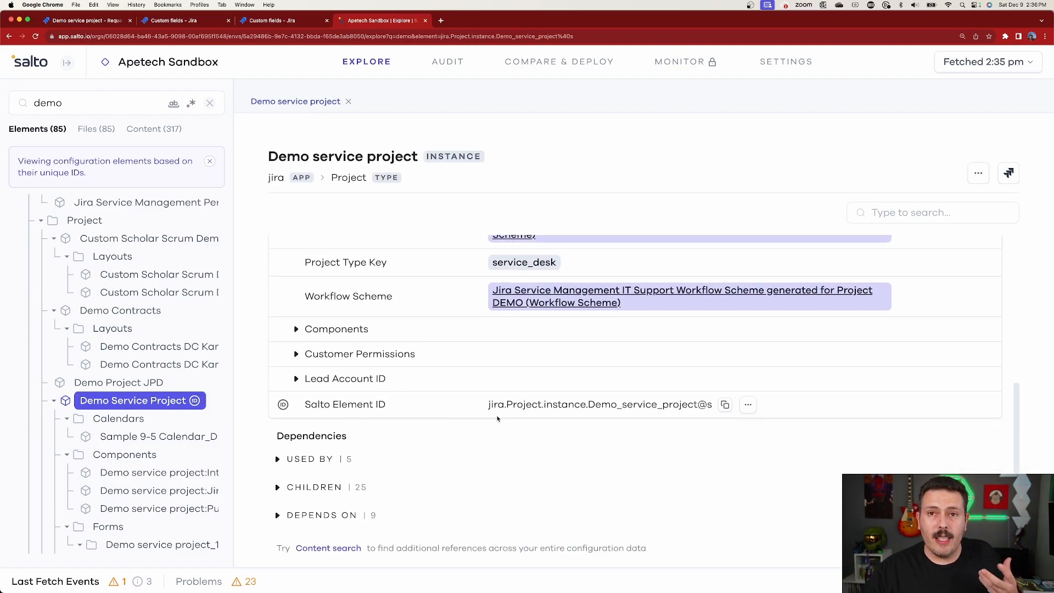
Browse the child elements of Demo Service Project and open the Salto Demo_DEMO request type.
scroll(143, 417, "down", 3)
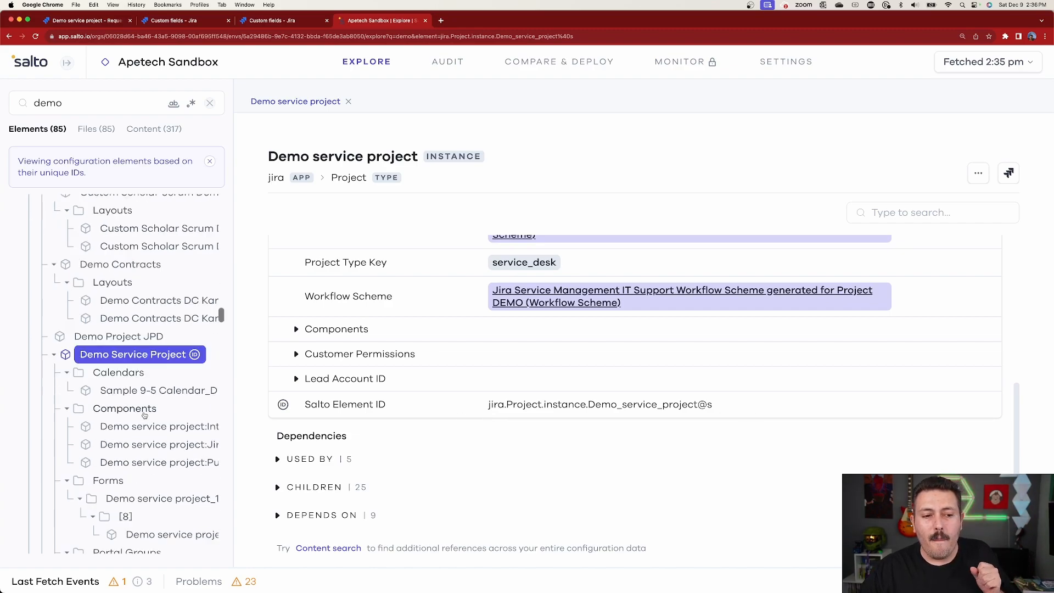
scroll(144, 416, "down", 6)
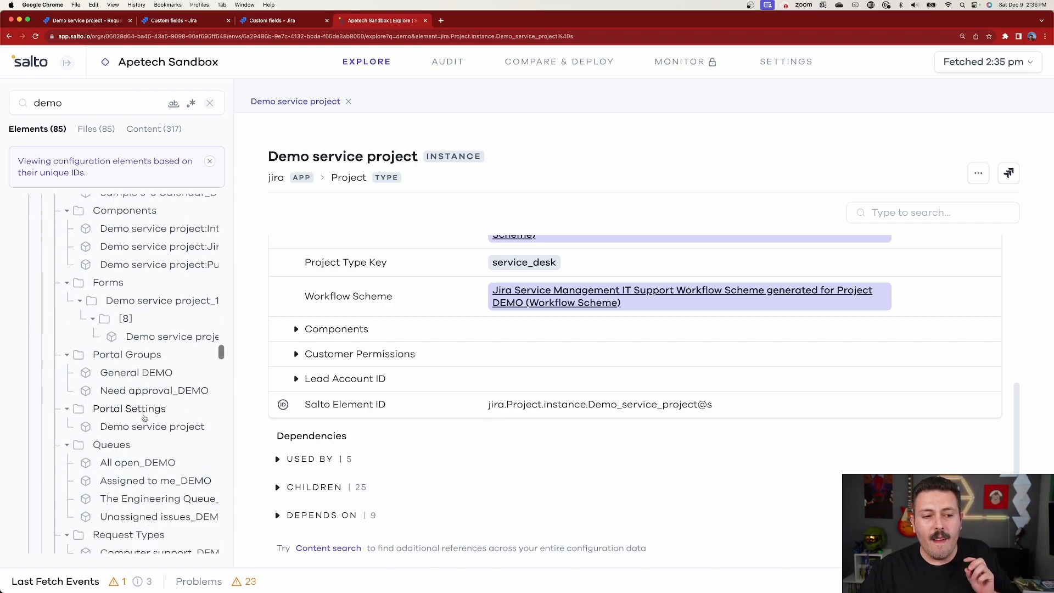
scroll(143, 429, "down", 5)
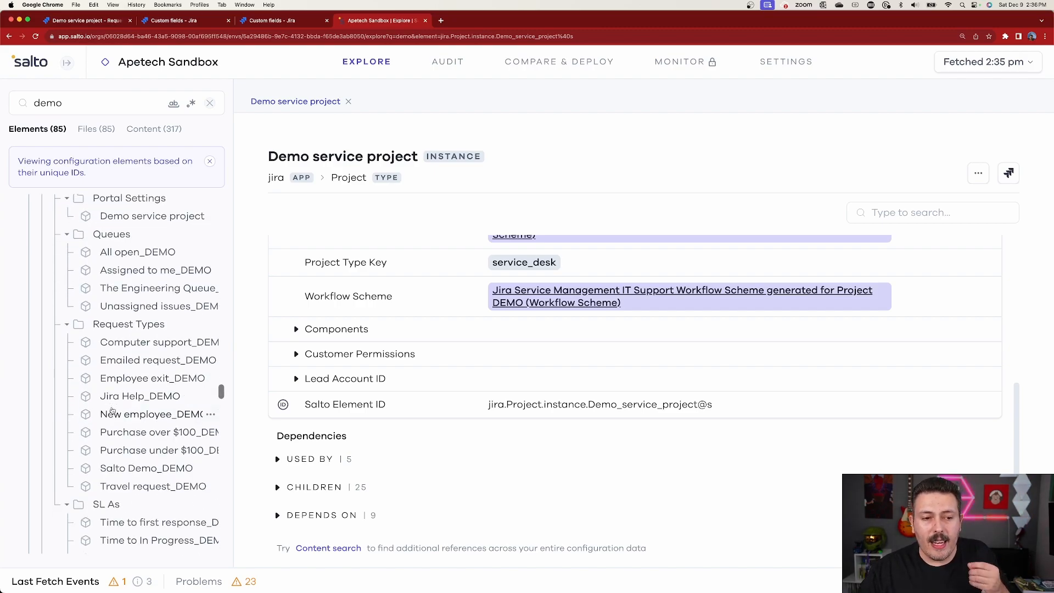
scroll(111, 410, "down", 1)
left_click(122, 465)
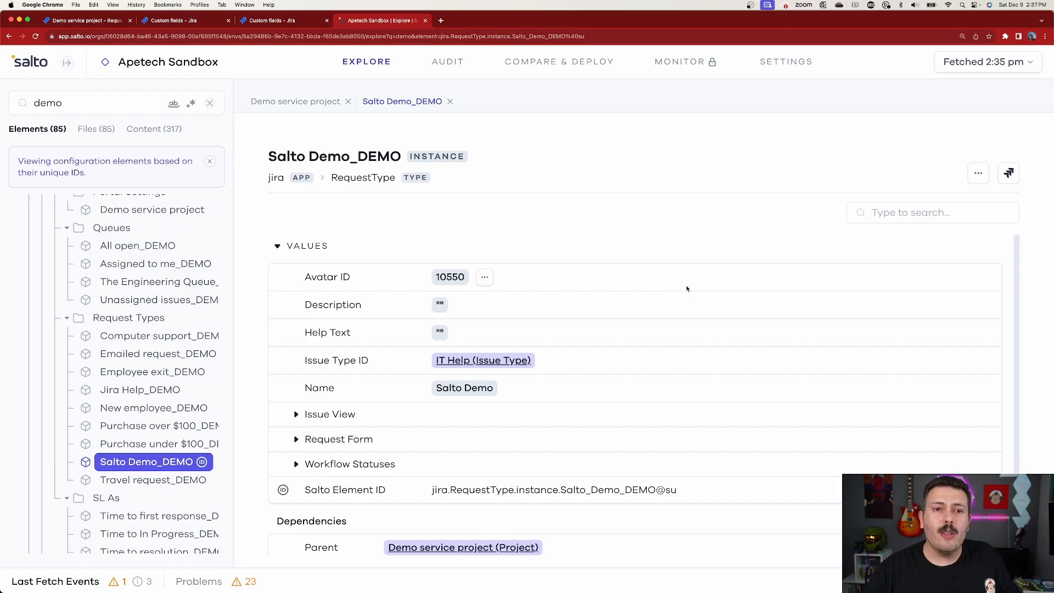
Start a new Compare & Deploy with Apetech Sandbox as the source and Apetech Jira as the target.
left_click(541, 61)
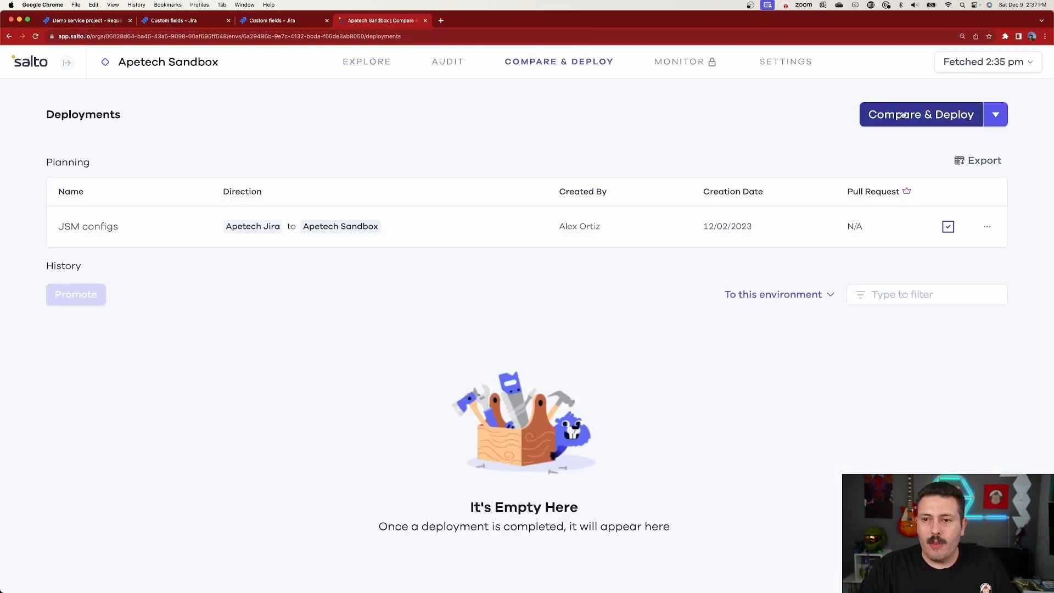
left_click(931, 115)
left_click(487, 262)
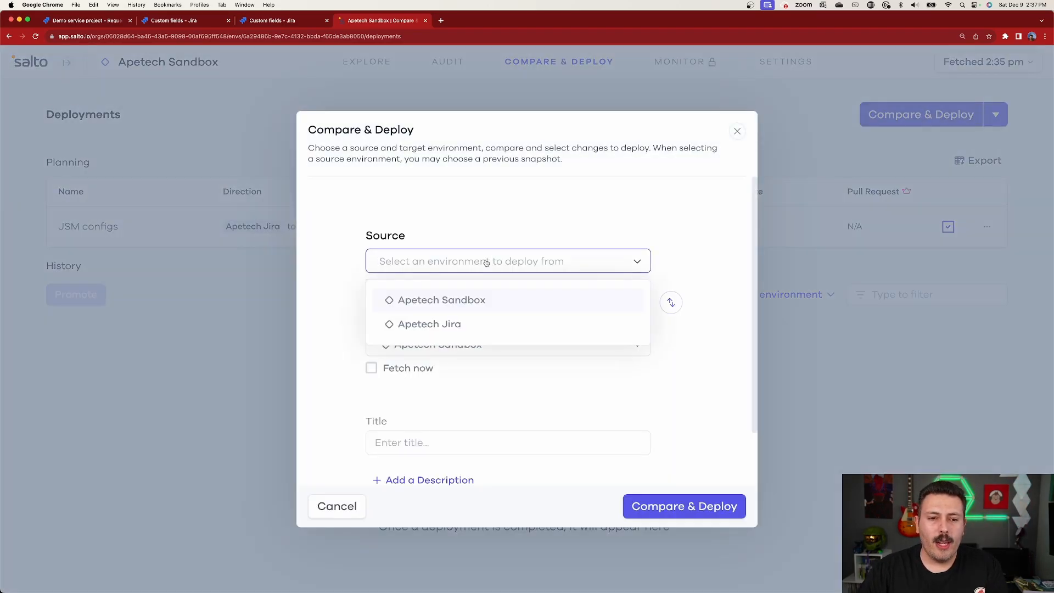
left_click(471, 301)
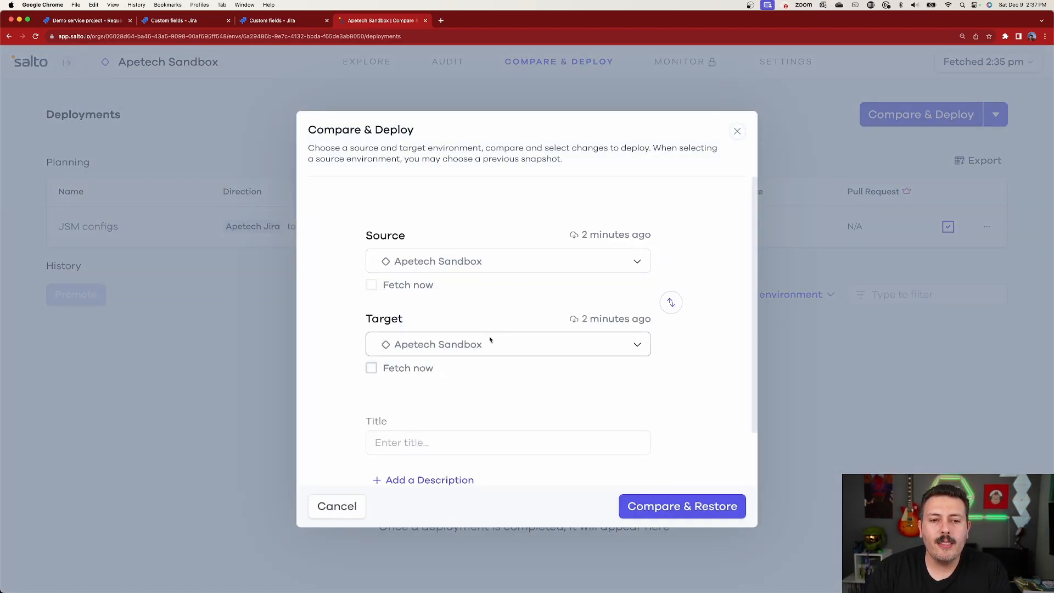
left_click(461, 346)
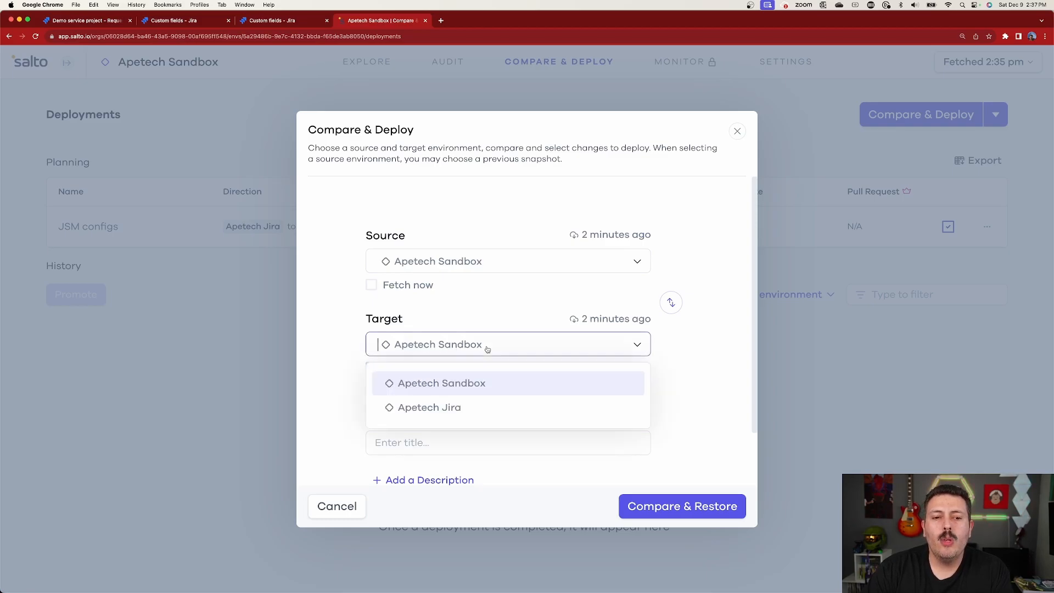
left_click(465, 410)
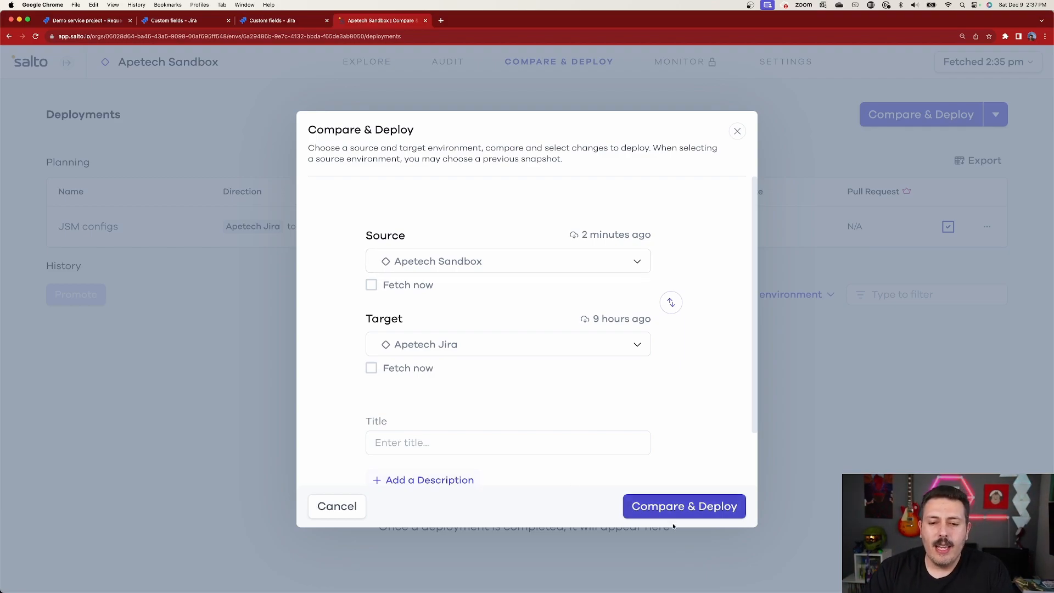
Title the deployment "move request type" and run the comparison.
left_click(522, 444)
type("move ")
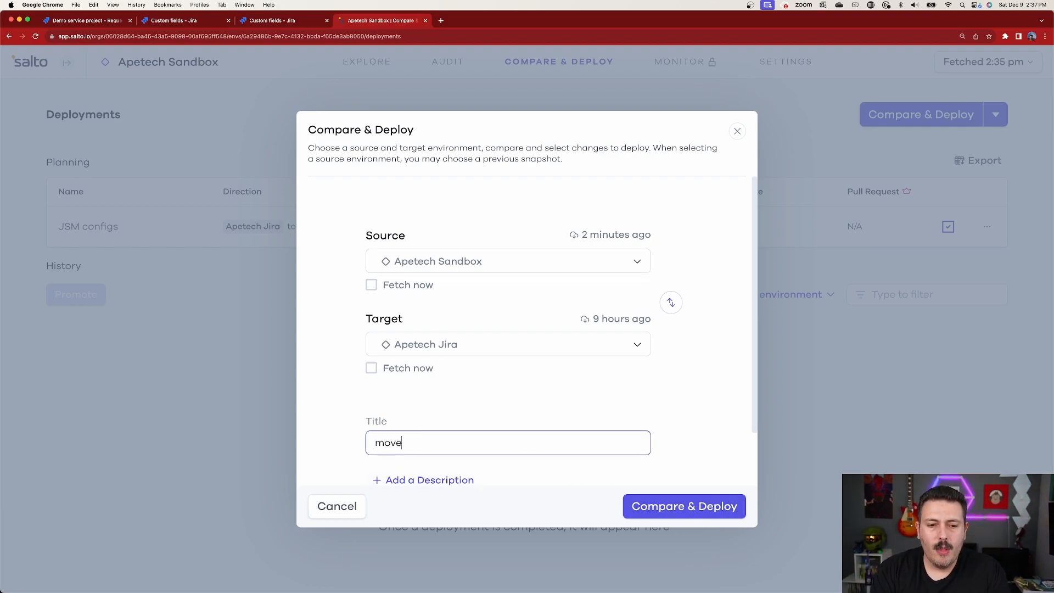
type("request type")
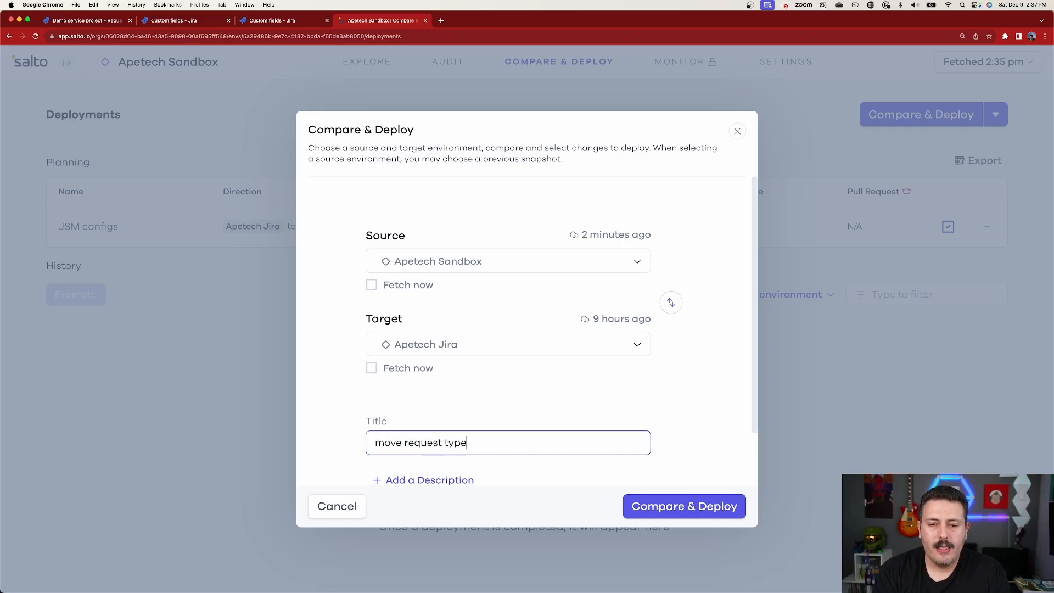
left_click(726, 508)
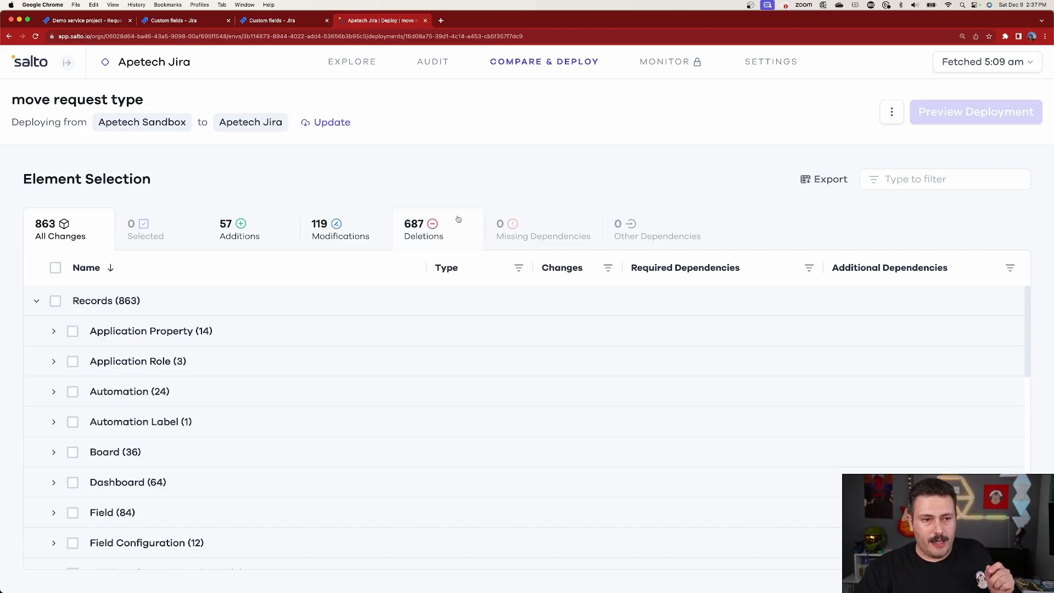
Filter the changes by "request" and select the Salto Demo_DEMO request type under Demo Service Project.
left_click(946, 178)
type("request")
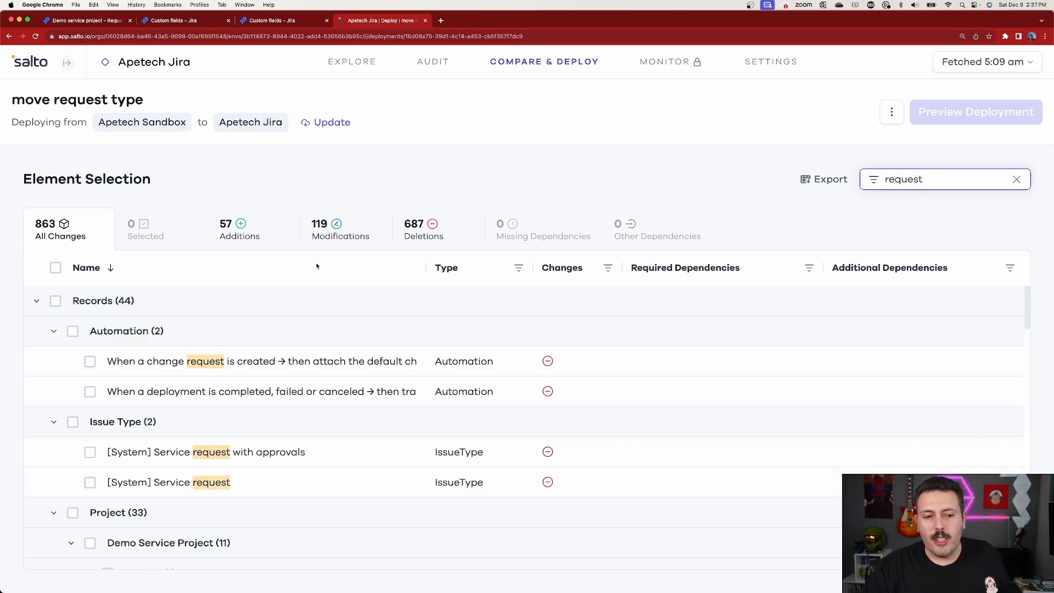
scroll(251, 318, "down", 5)
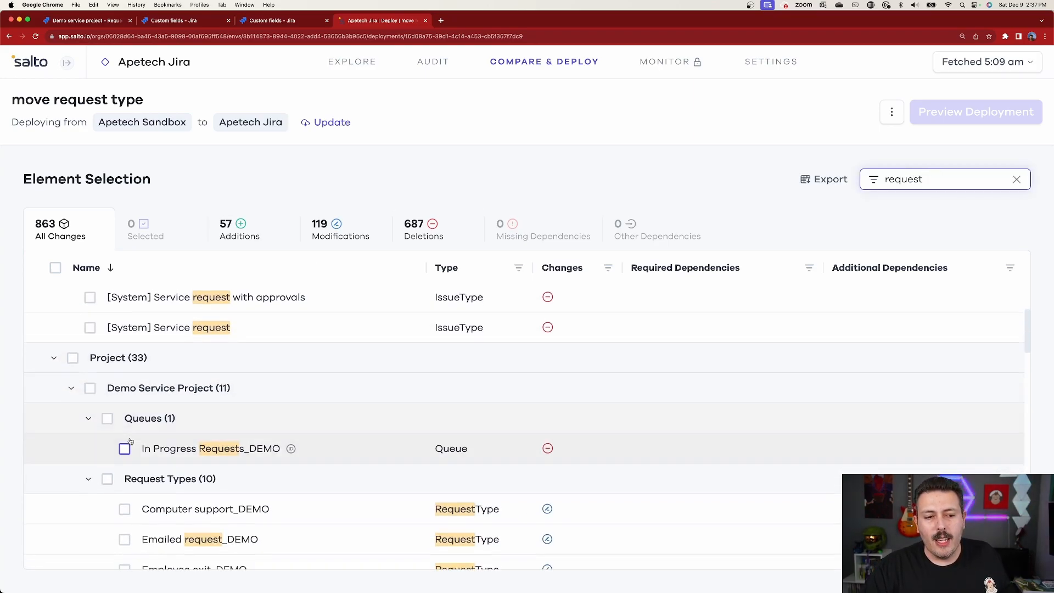
scroll(130, 442, "down", 7)
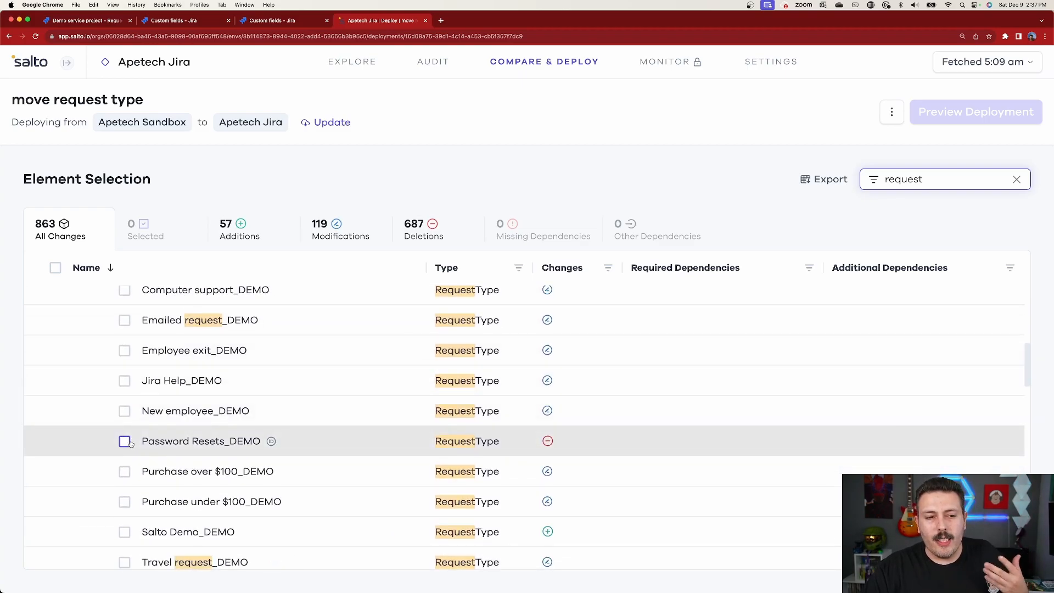
scroll(130, 444, "down", 2)
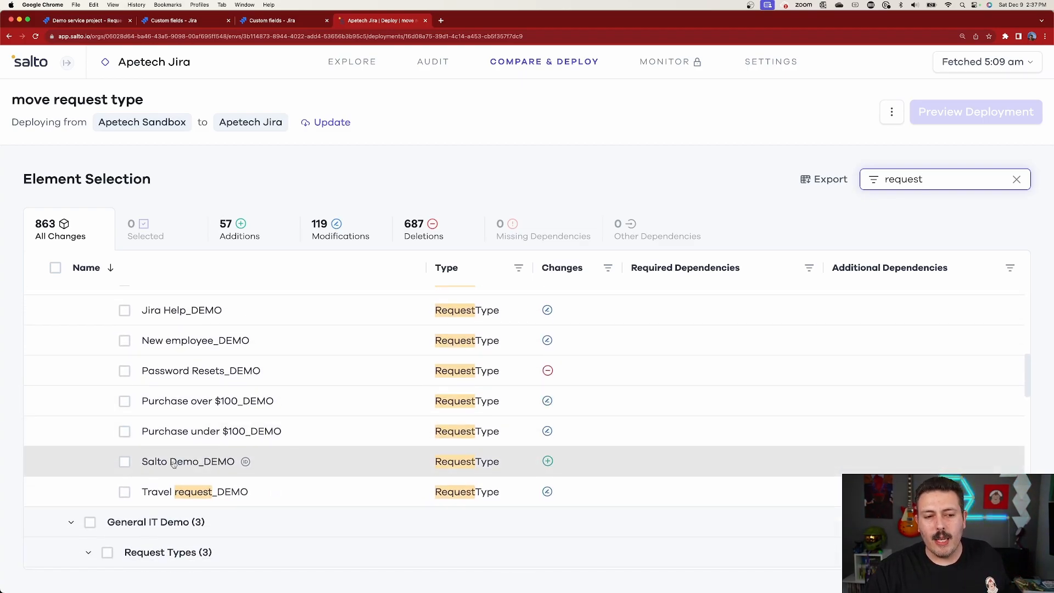
left_click(124, 462)
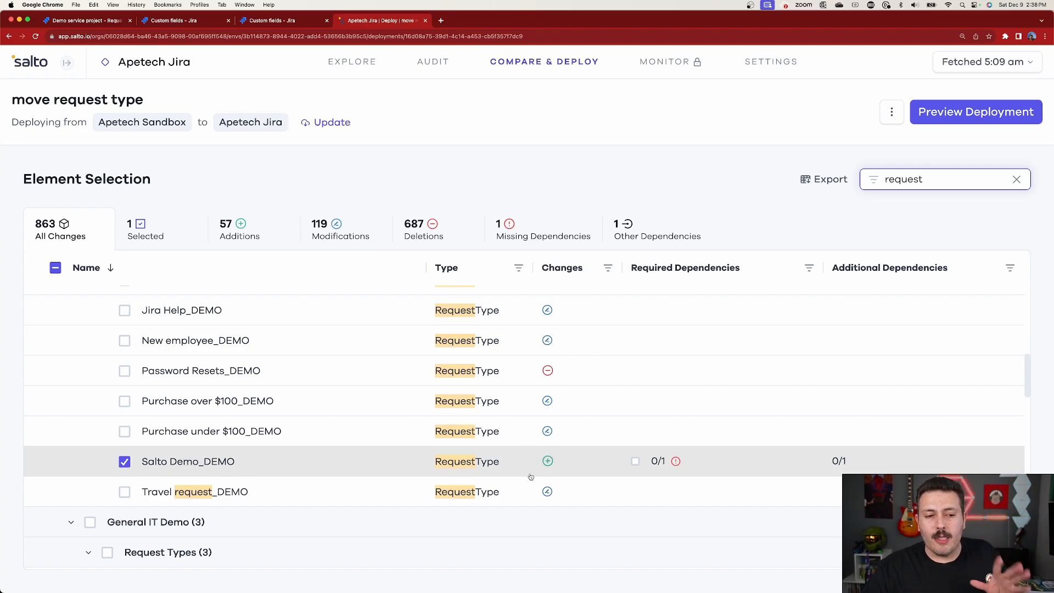
Try to preview the deployment with only the Salto Demo_DEMO request type selected.
left_click(964, 118)
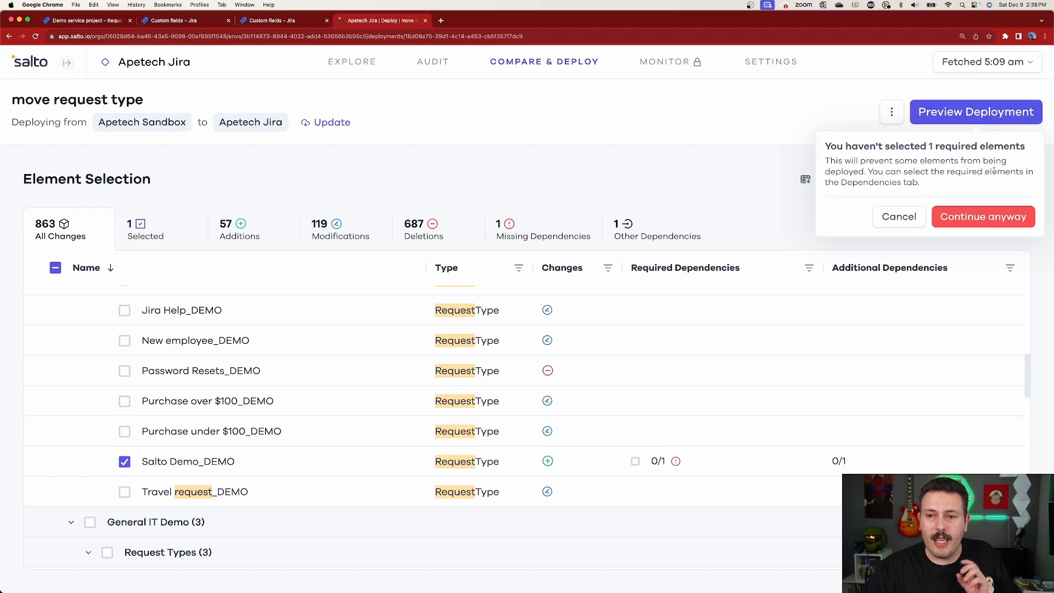
left_click(909, 218)
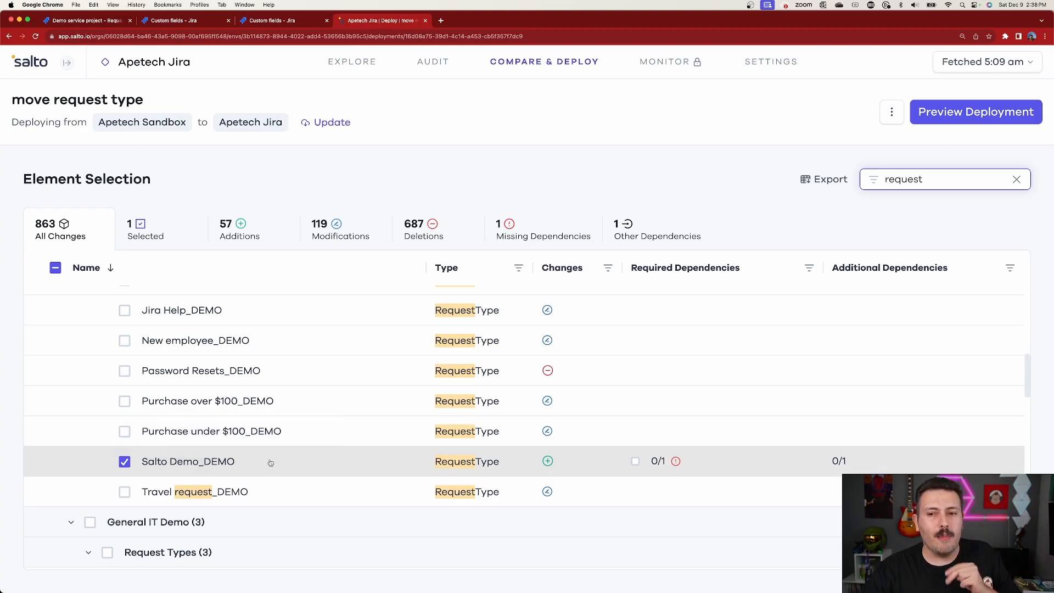
Add the missing dependencies, the Number Of Awesome Plugins field and its custom field context, to the deployment selection.
left_click(497, 231)
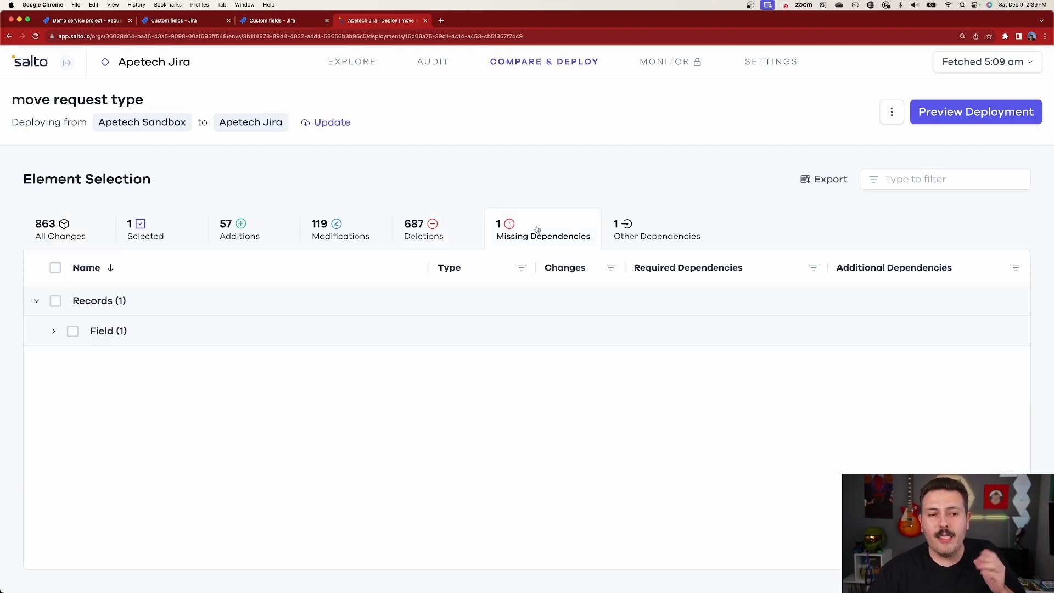
left_click(53, 332)
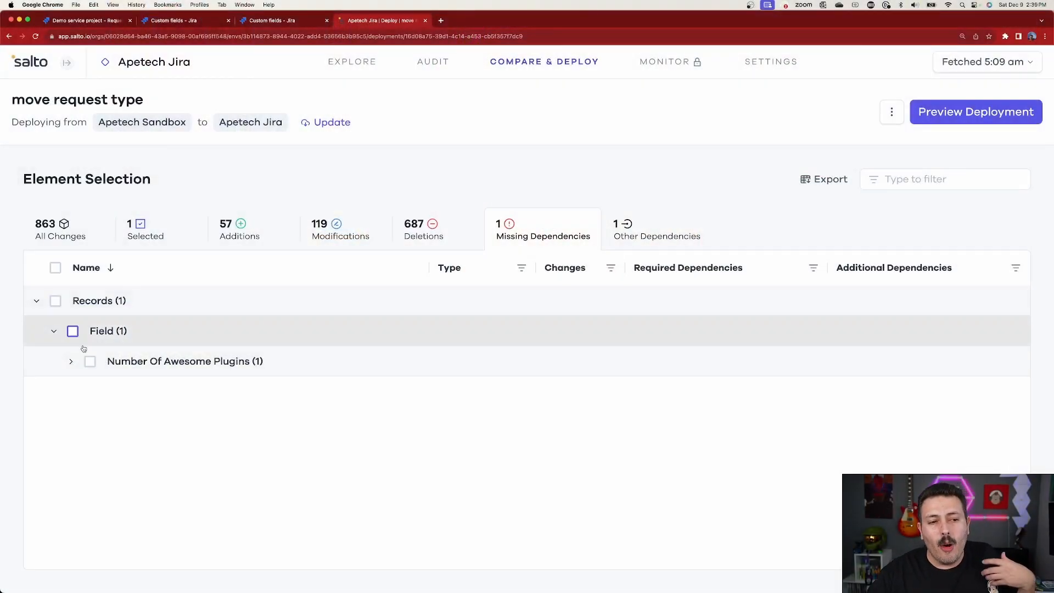
left_click(72, 332)
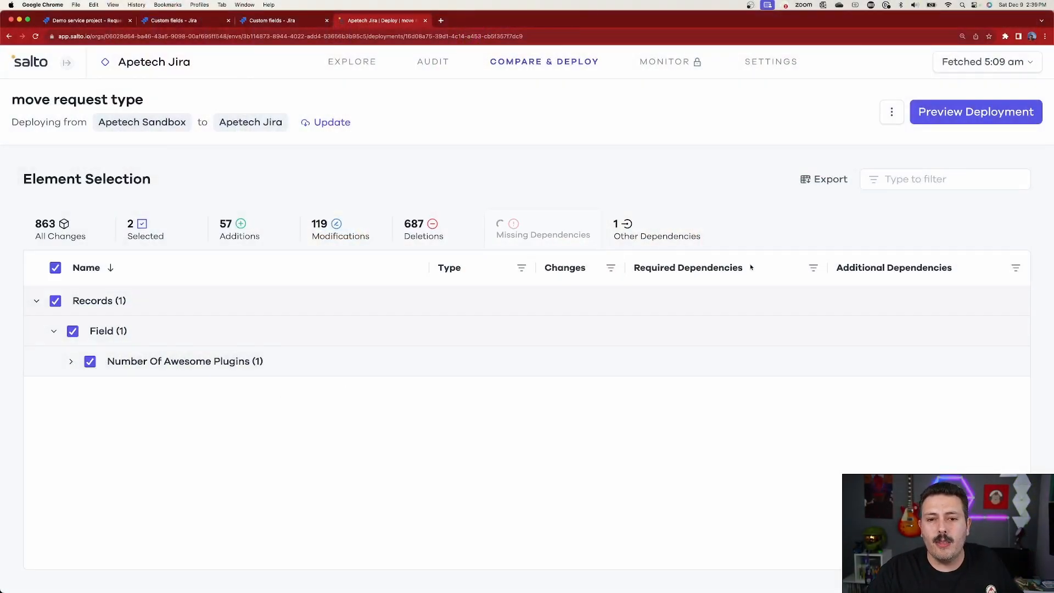
left_click(72, 332)
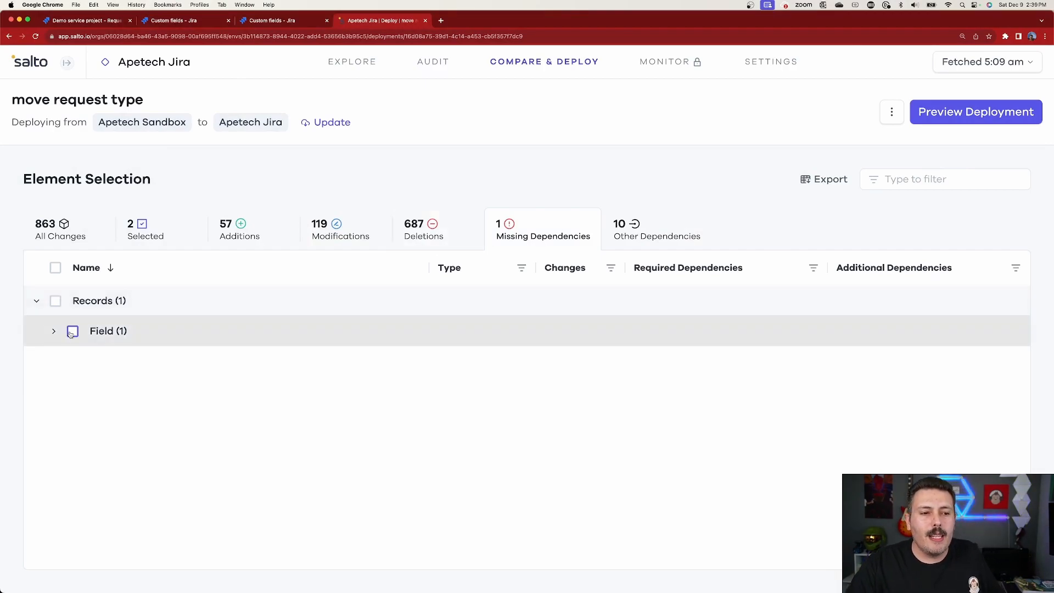
Preview the deployment of the request type with its field dependencies, and deploy and push it to Apetech Jira.
left_click(991, 112)
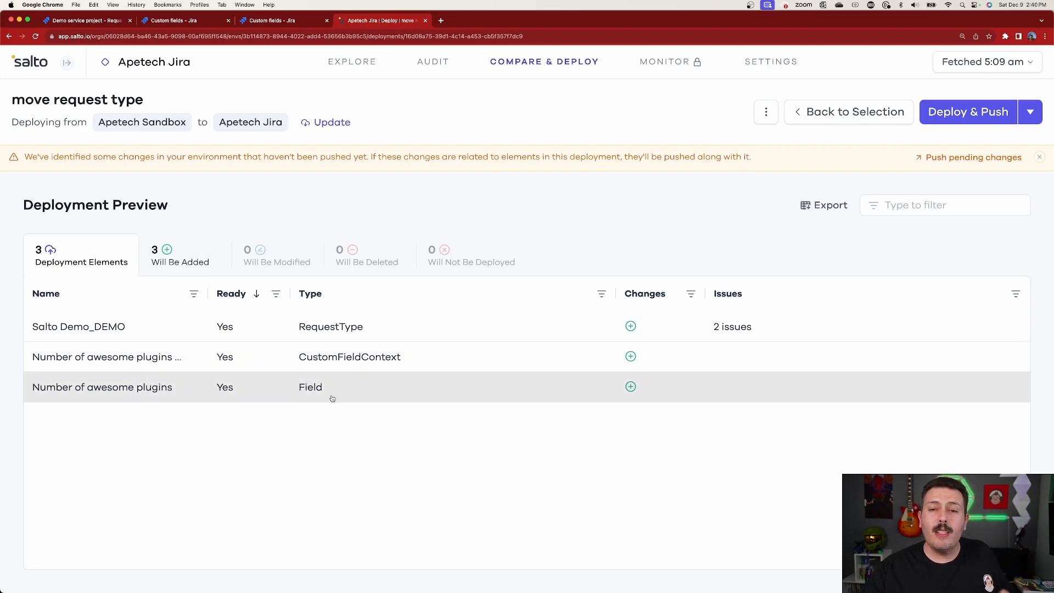
left_click(962, 113)
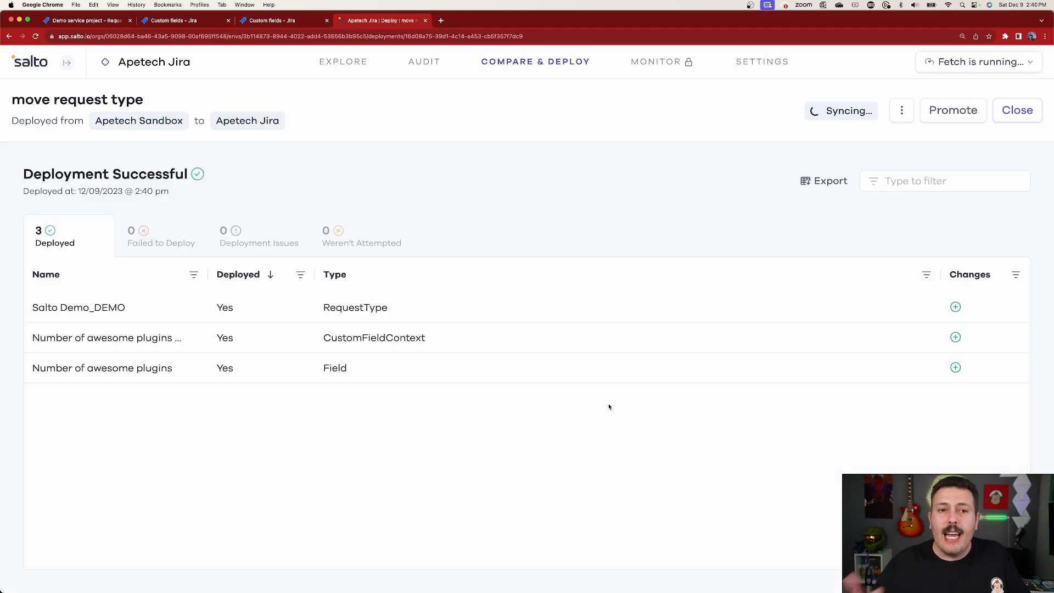
left_click(68, 22)
left_click(379, 20)
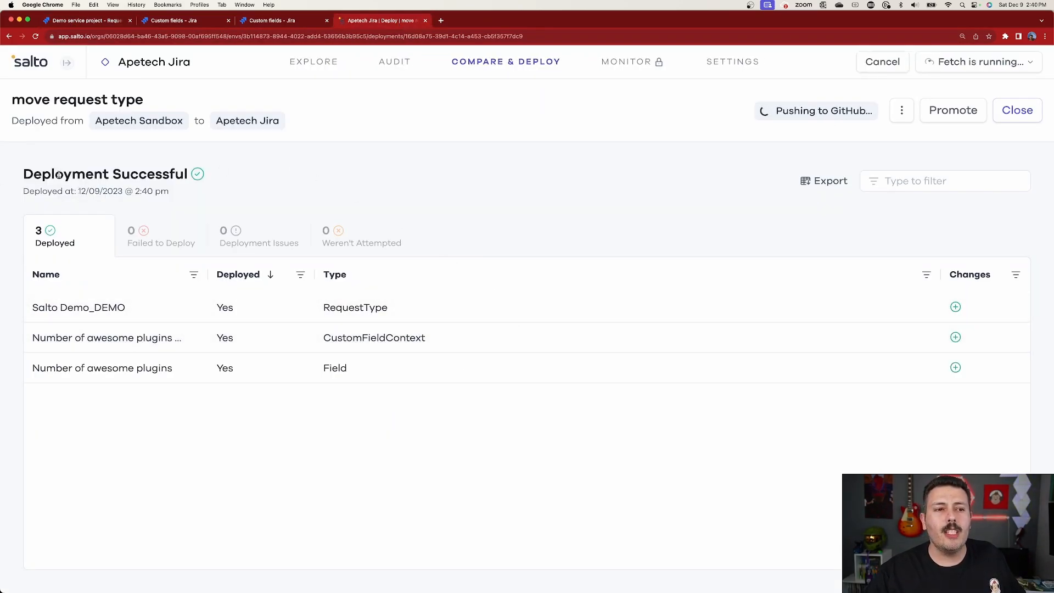
left_click_drag(73, 175, 213, 175)
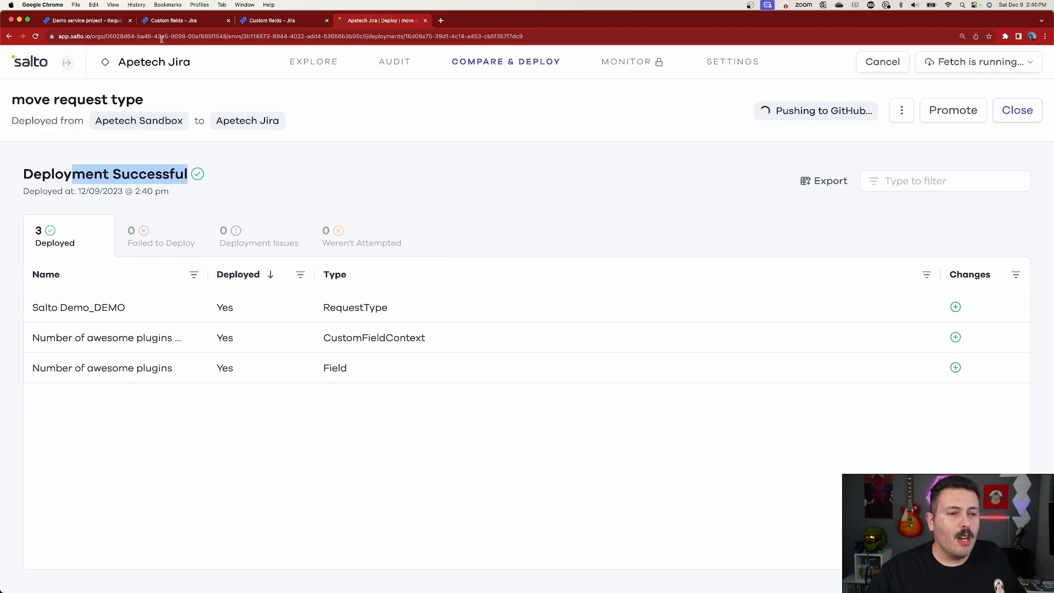
Return to the Jira sandbox in the browser and switch Jira Software to the apetechengineering production site.
left_click(75, 21)
left_click(15, 94)
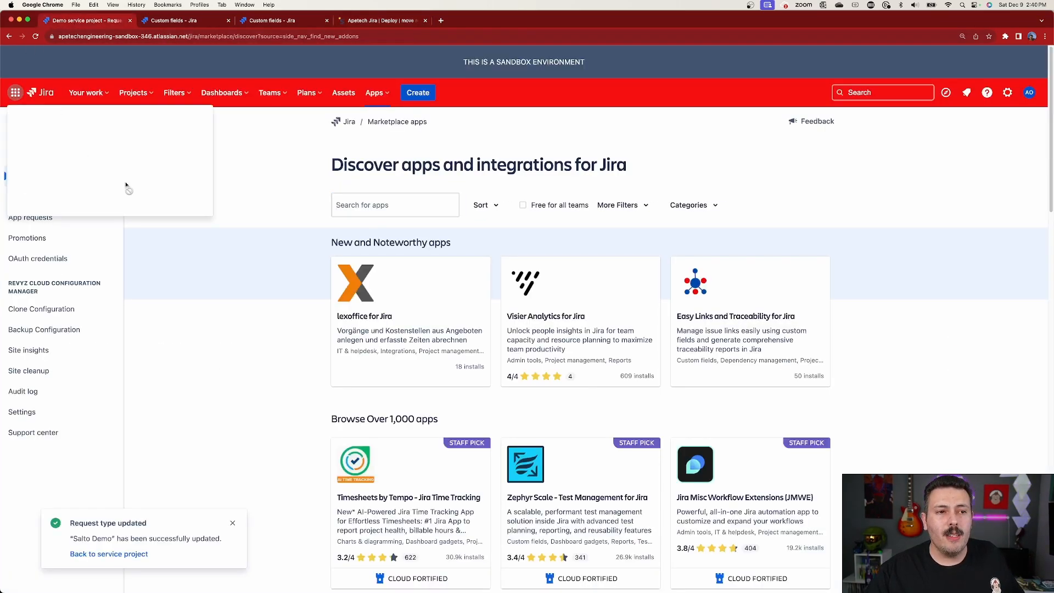
left_click(201, 152)
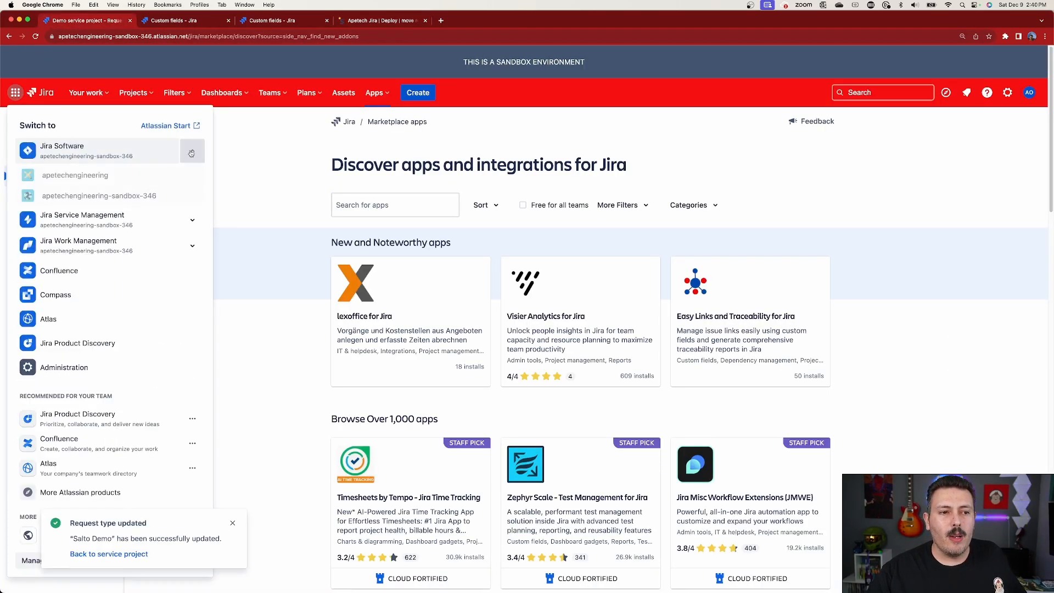
left_click(112, 175)
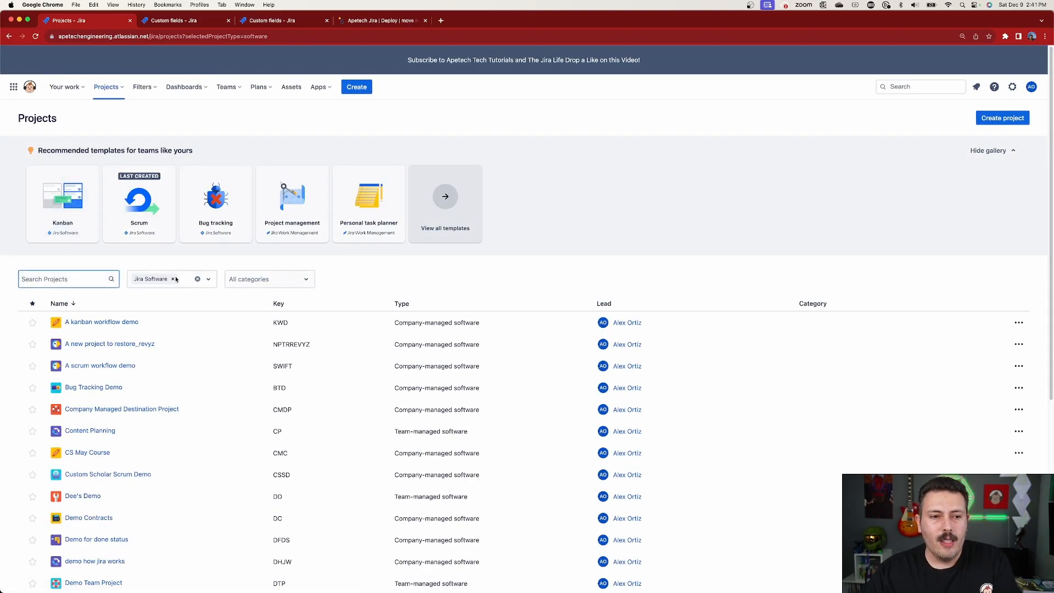
Replace the Jira Software project filter with Jira Service Management and open Demo service project.
left_click(196, 280)
left_click(138, 280)
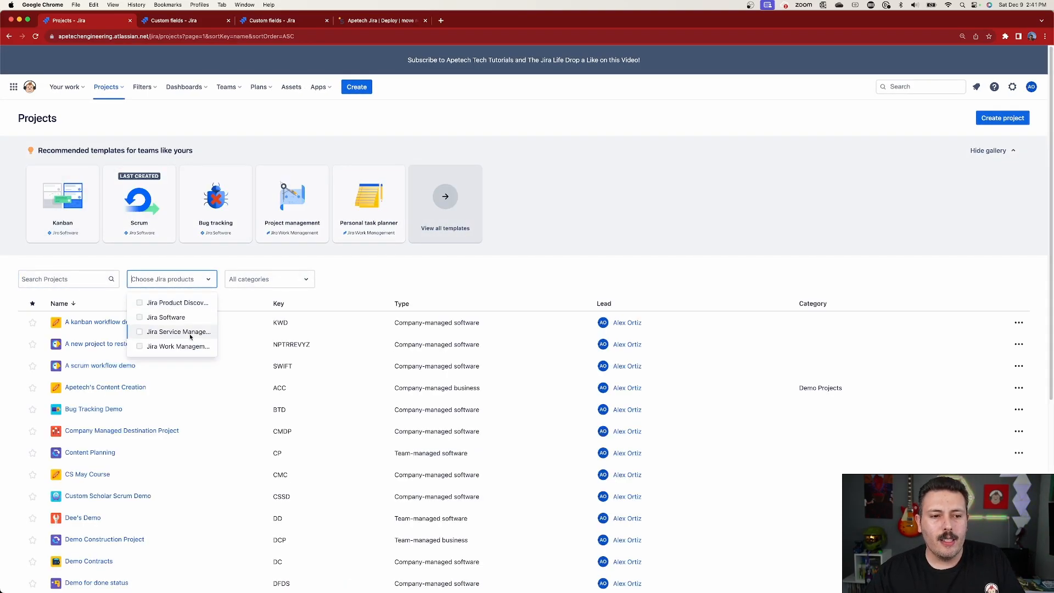
left_click(164, 331)
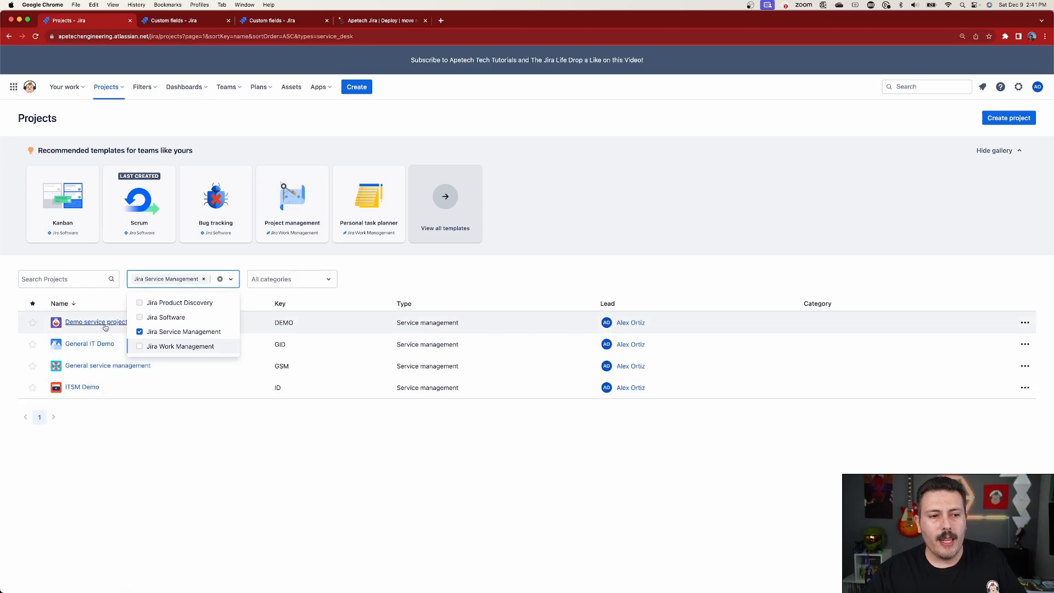
left_click(105, 328)
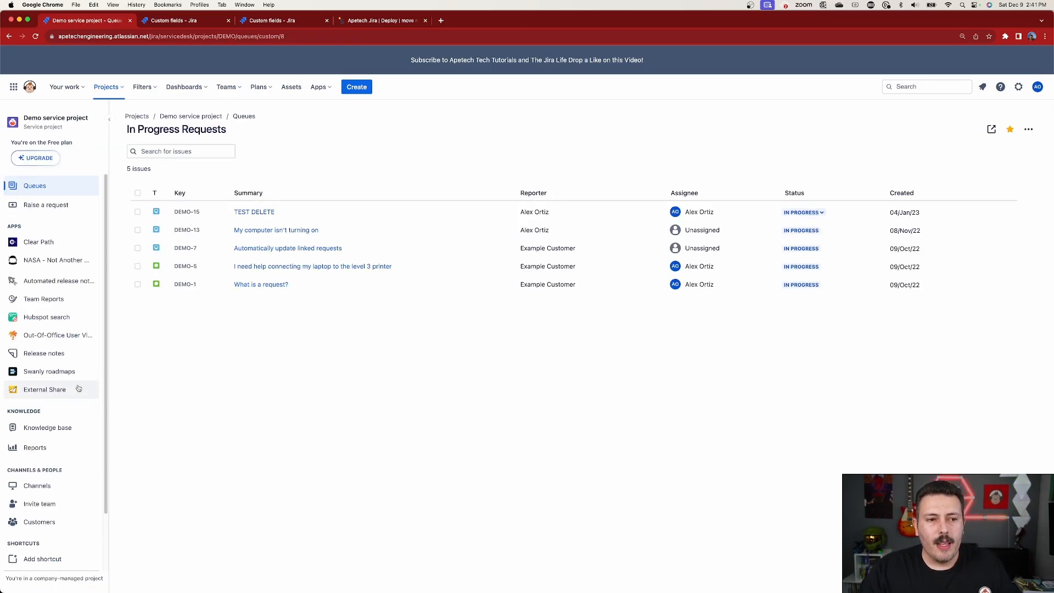
Open the Request types page in Demo service project's settings and open the Salto Demo request type in the General portal group.
scroll(41, 377, "down", 3)
scroll(42, 378, "down", 3)
left_click(50, 516)
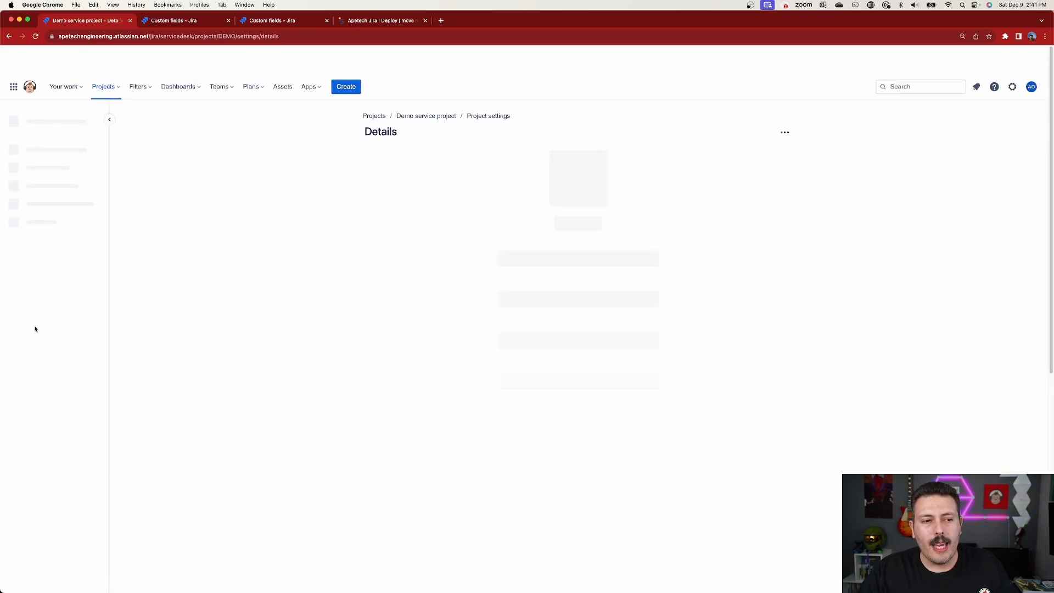
left_click(36, 325)
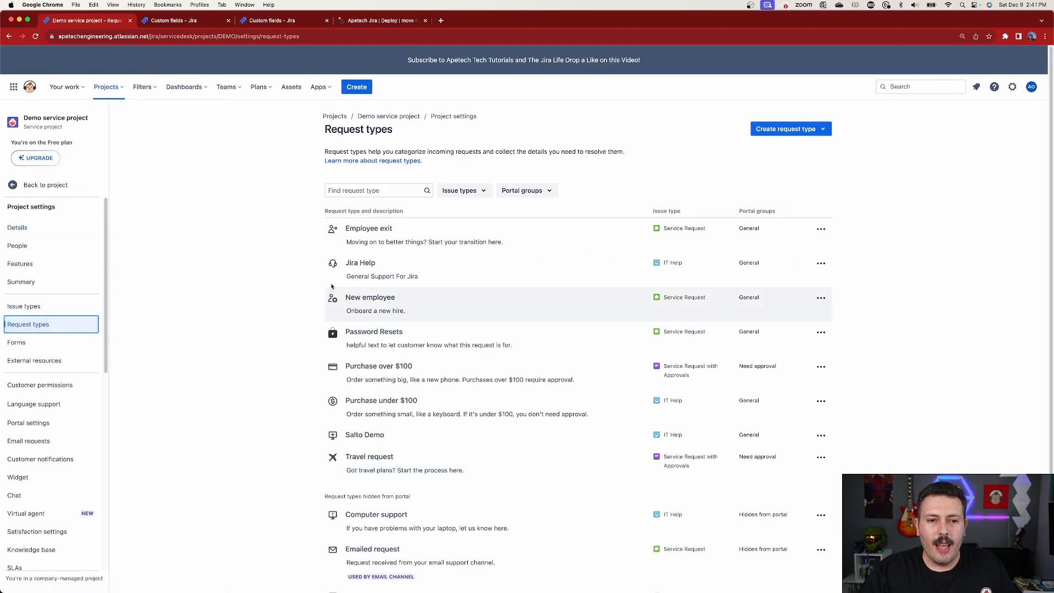
scroll(503, 394, "down", 1)
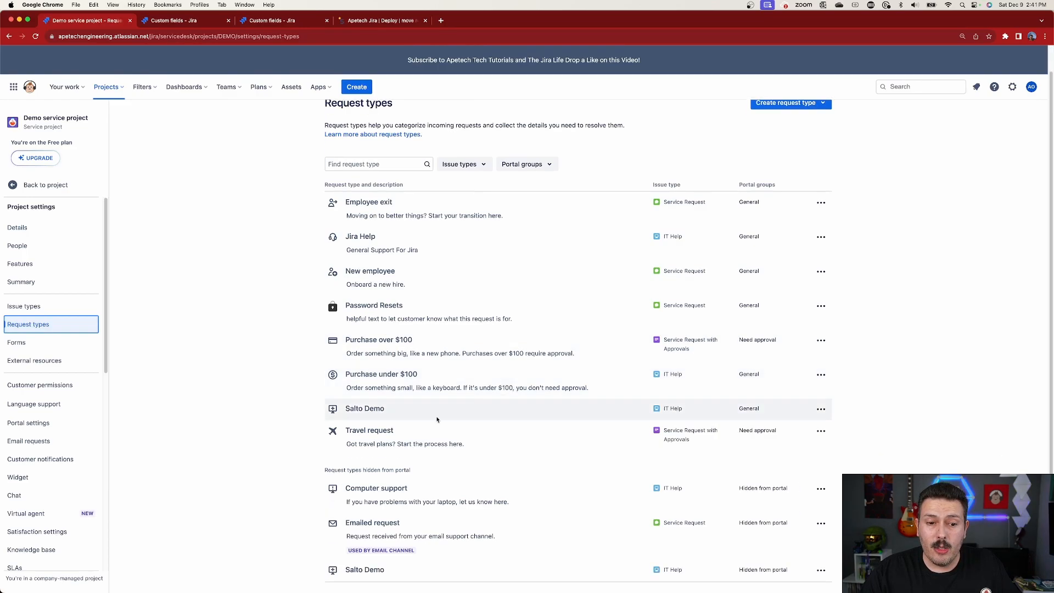
left_click(364, 410)
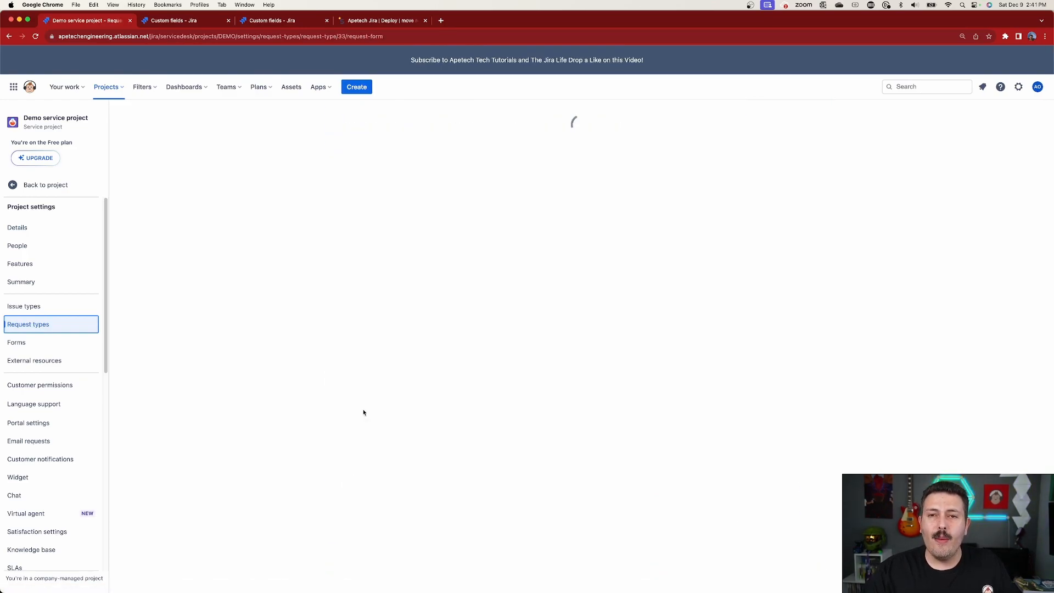